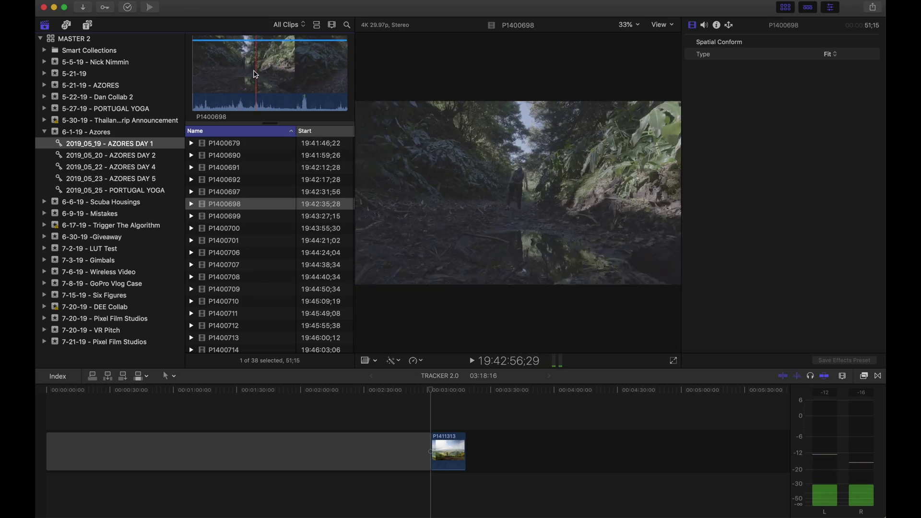
- Add the Drop Zone & Text title above the hoverboard clip and show its Published Parameters
{"action": "key", "text": "Down"}
{"action": "key", "text": "Down"}
{"action": "key", "text": "Down"}
{"action": "key", "text": "Down"}
{"action": "key", "text": "Down"}
{"action": "key", "text": "Down"}
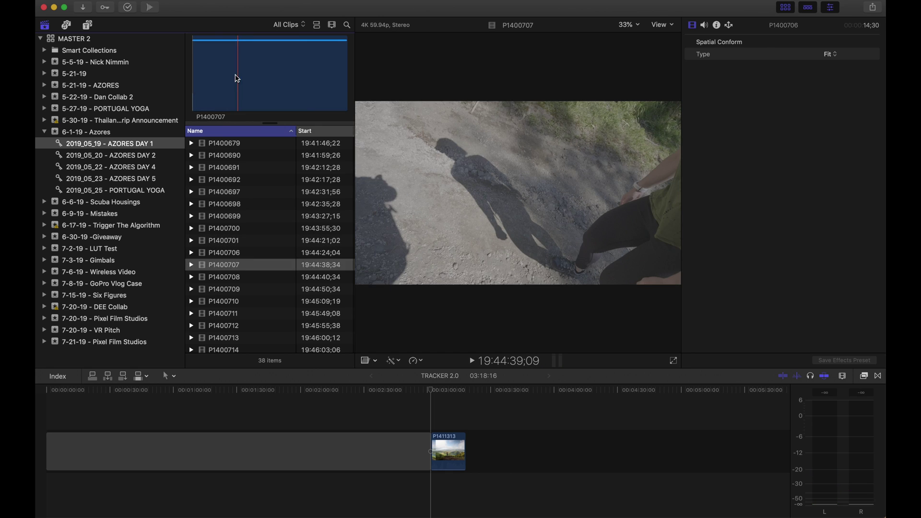
{"action": "left_click", "coordinate": [92, 23]}
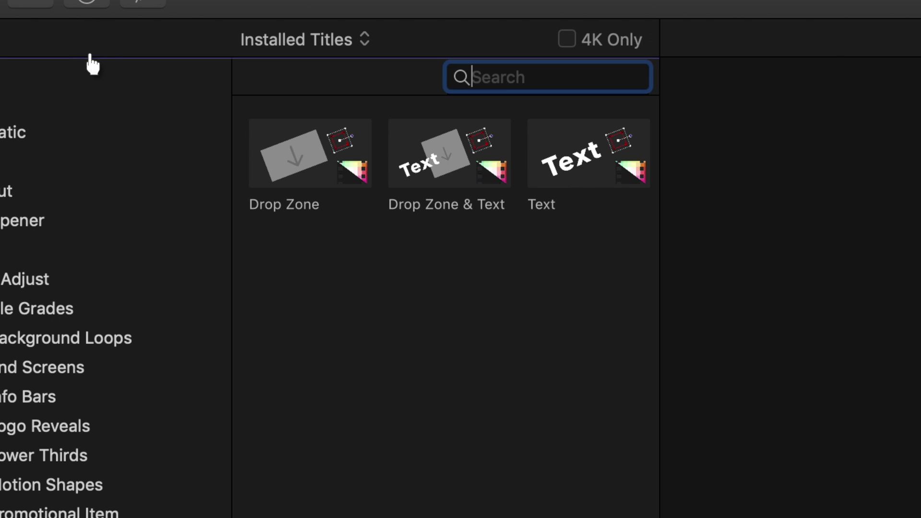
{"action": "left_click", "coordinate": [419, 149]}
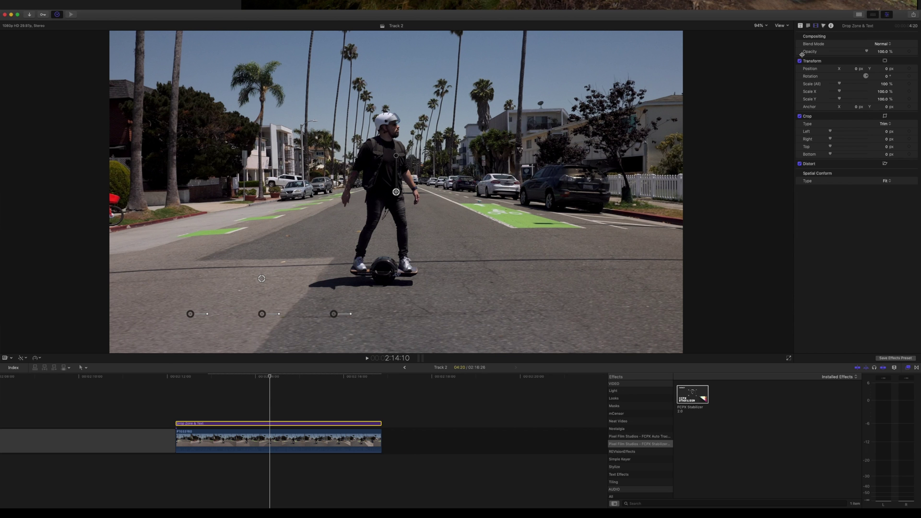
{"action": "left_click", "coordinate": [799, 26]}
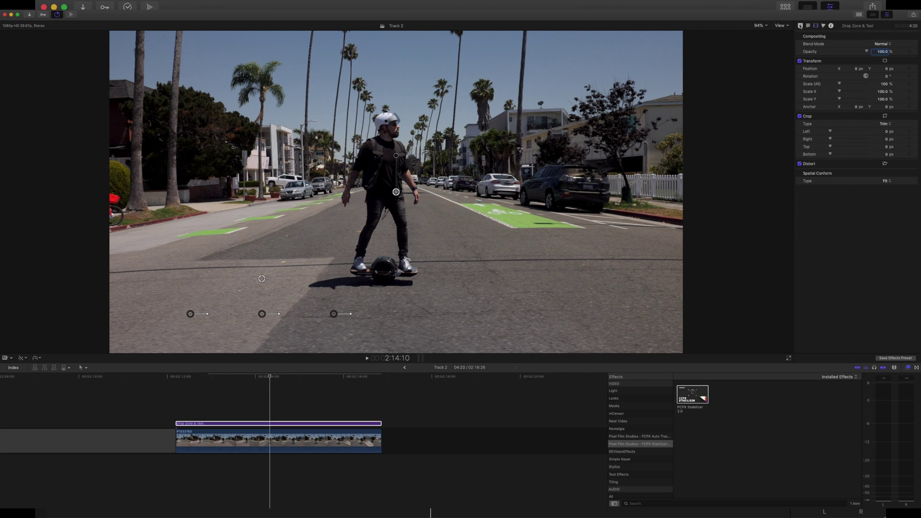
{"action": "key", "text": "ctrl+Tab"}
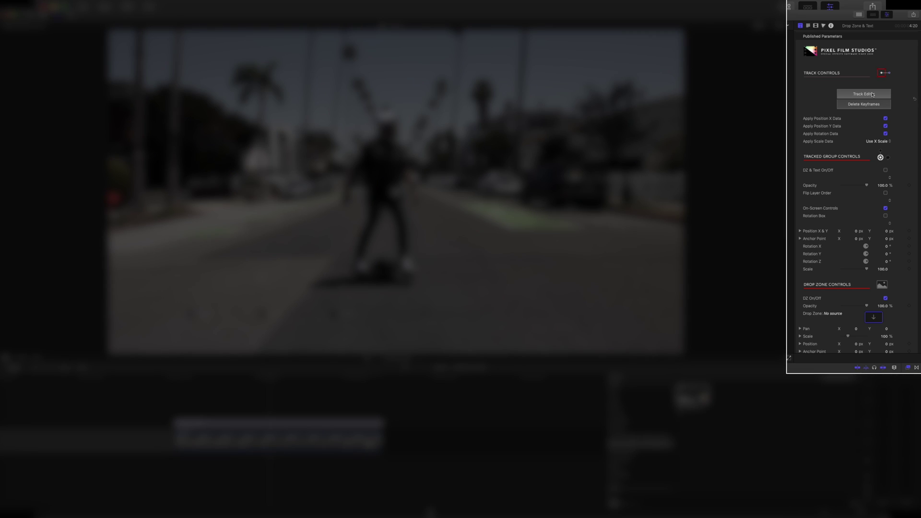
- Open the Auto-Tracker Track Editor beside the Inspector and zoom its preview onto the rider's legs
{"action": "left_click", "coordinate": [850, 95]}
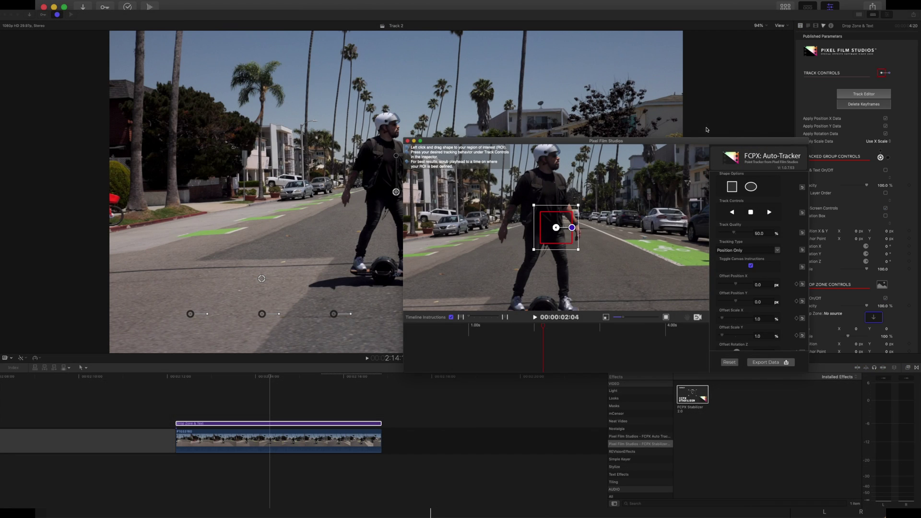
{"action": "left_click_drag", "start_coordinate": [695, 129], "coordinate": [622, 86]}
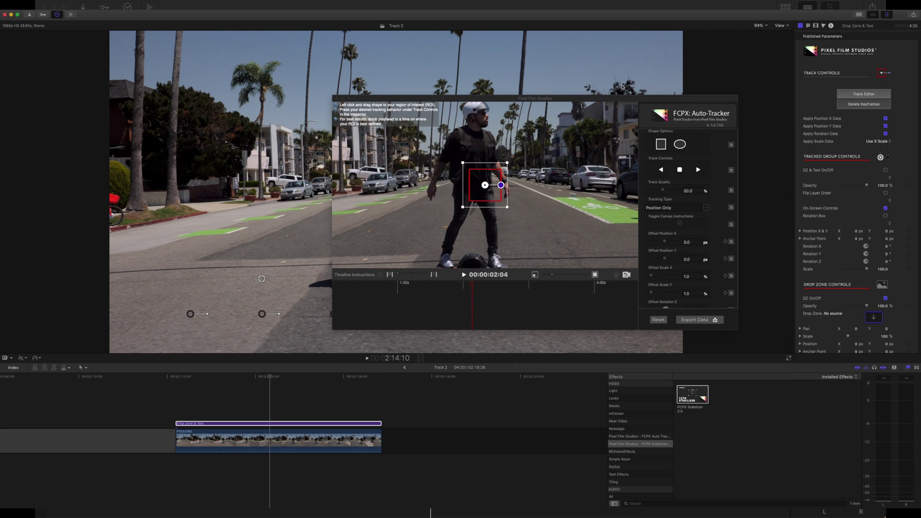
{"action": "left_click", "coordinate": [589, 250]}
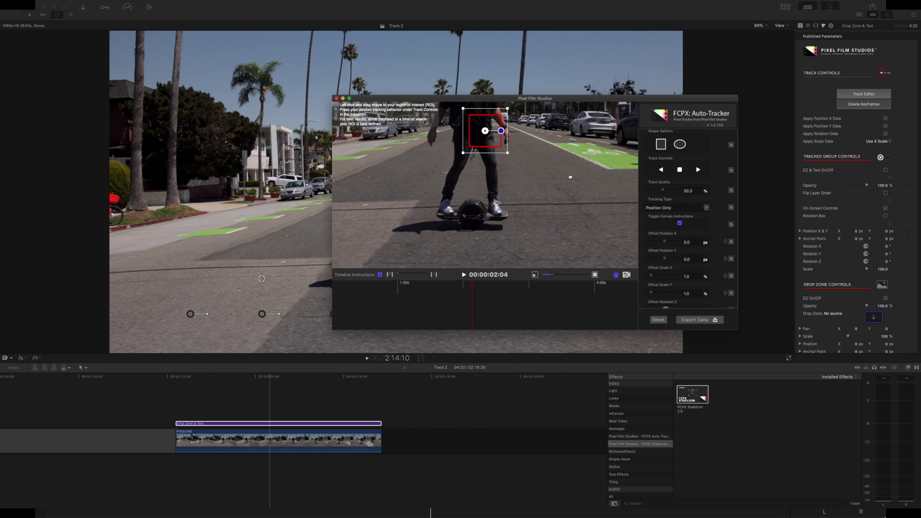
{"action": "scroll", "coordinate": [597, 226], "scroll_direction": "up", "scroll_amount": 3}
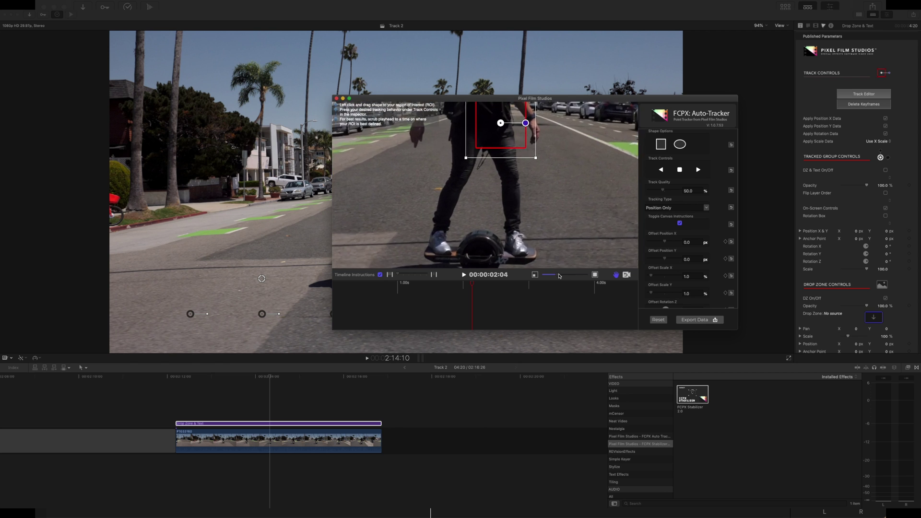
{"action": "left_click_drag", "start_coordinate": [586, 234], "coordinate": [590, 181]}
- Draw a rectangle region around the hoverboard wheel and track it forward through the clip
{"action": "left_click", "coordinate": [661, 145]}
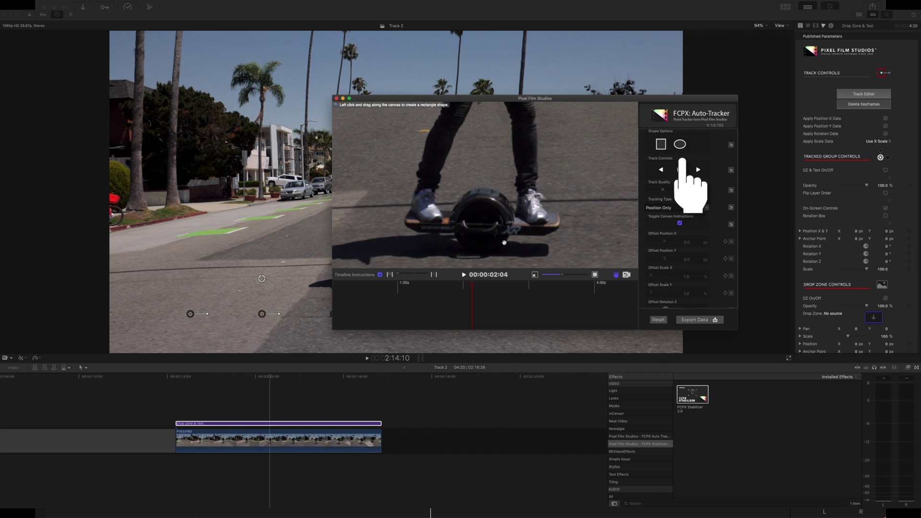
{"action": "mouse_move", "coordinate": [509, 229]}
{"action": "left_mouse_down"}
{"action": "mouse_move", "coordinate": [533, 240]}
{"action": "mouse_move", "coordinate": [521, 235]}
{"action": "left_mouse_up"}
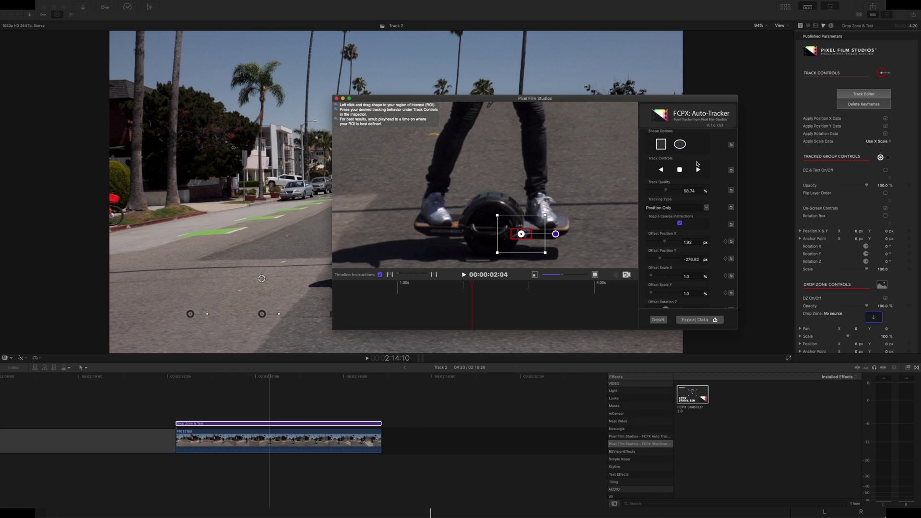
{"action": "left_click", "coordinate": [699, 170]}
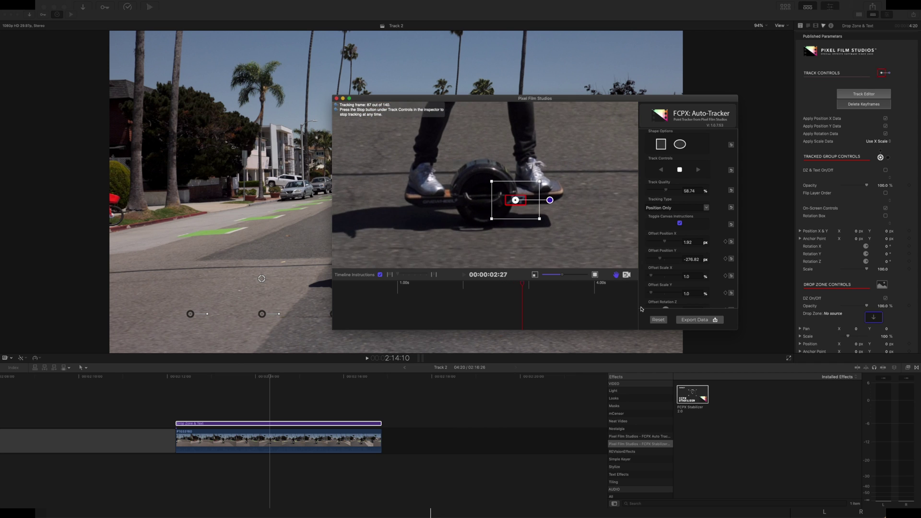
{"action": "left_click", "coordinate": [658, 319]}
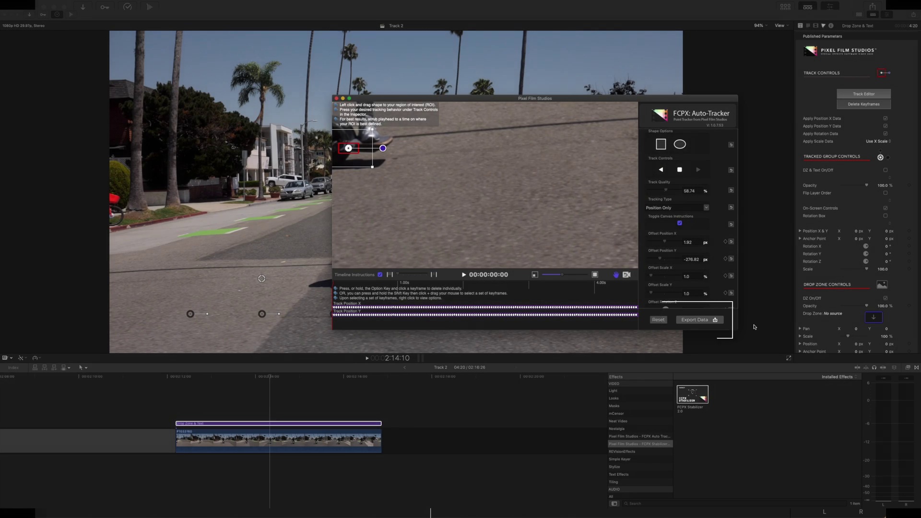
- Export the wheel tracking data to the title and turn on DZ & Text On/Off
{"action": "left_click", "coordinate": [697, 320]}
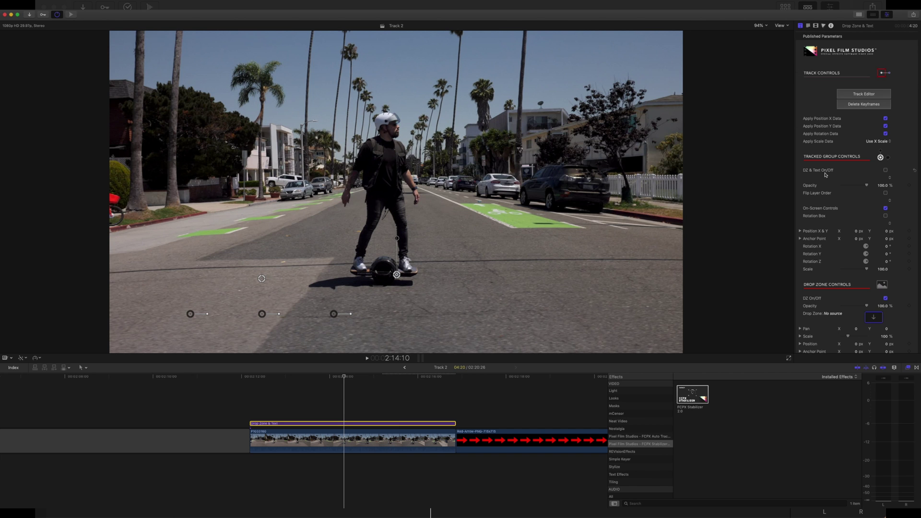
{"action": "left_click", "coordinate": [886, 171]}
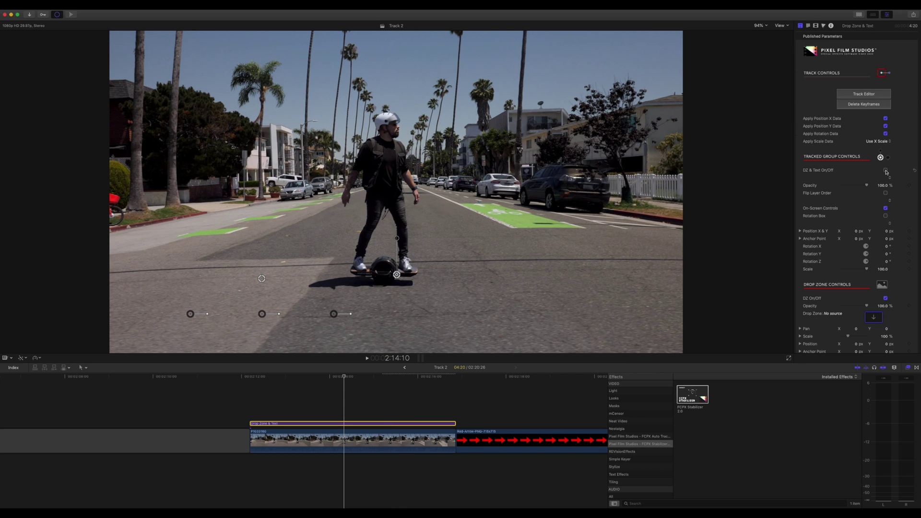
- Load the Red-Arrow clip into the title's drop zone
{"action": "left_click", "coordinate": [885, 170]}
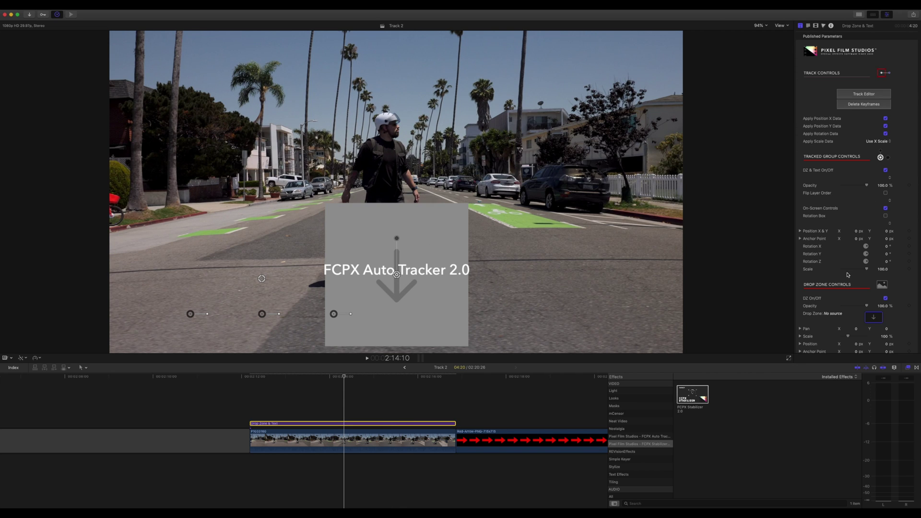
{"action": "left_click", "coordinate": [874, 317]}
{"action": "left_click", "coordinate": [506, 439]}
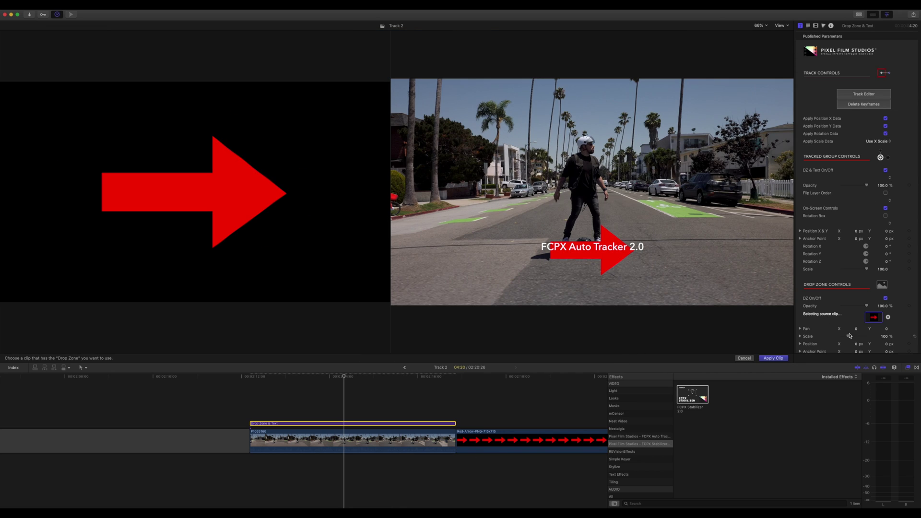
{"action": "scroll", "coordinate": [849, 335], "scroll_direction": "down", "scroll_amount": 2}
{"action": "left_click_drag", "start_coordinate": [847, 319], "coordinate": [848, 319]}
{"action": "scroll", "coordinate": [844, 270], "scroll_direction": "down", "scroll_amount": 1}
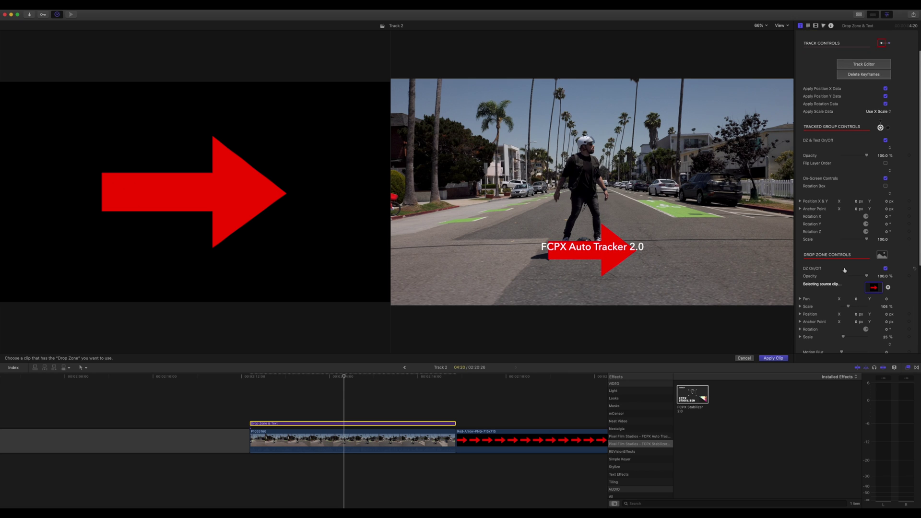
{"action": "left_click", "coordinate": [773, 358]}
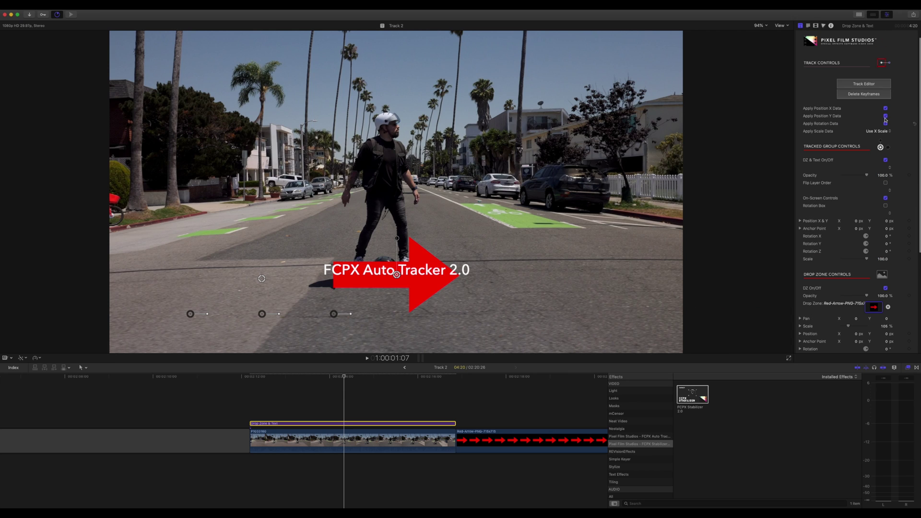
- Rotate the red arrow to 212°, scale it to 7%, and nudge it down-left to about 0.12/0.06 px
{"action": "scroll", "coordinate": [885, 185], "scroll_direction": "down", "scroll_amount": 10}
{"action": "left_click_drag", "start_coordinate": [865, 209], "coordinate": [578, 235]}
{"action": "left_click_drag", "start_coordinate": [396, 275], "coordinate": [472, 233]}
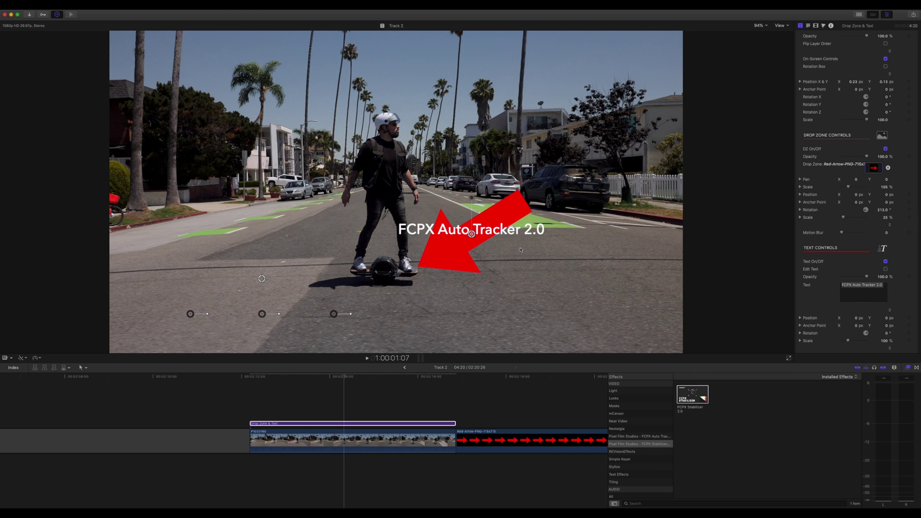
{"action": "left_click_drag", "start_coordinate": [886, 218], "coordinate": [878, 221]}
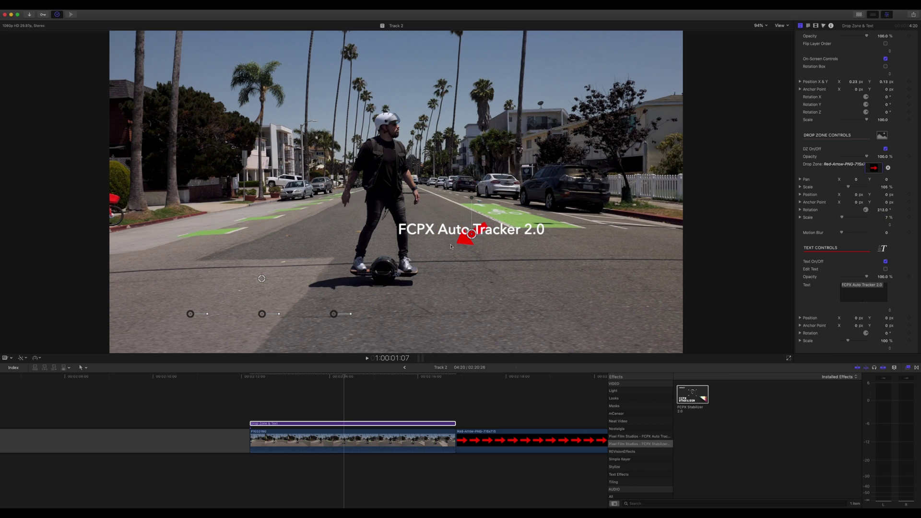
{"action": "left_click_drag", "start_coordinate": [471, 234], "coordinate": [437, 256]}
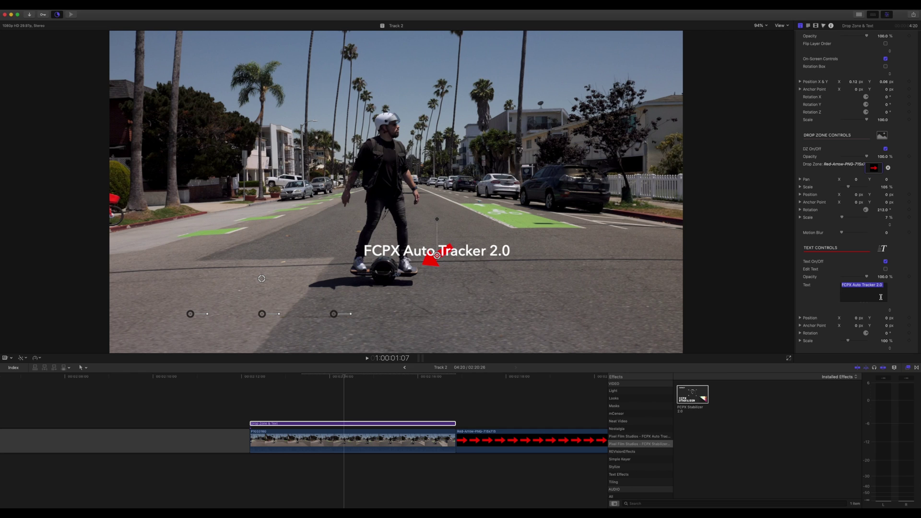
- Replace the caption with LOCKED ON TRACKING and set its Position X to 30.7 px
{"action": "key", "text": "BackSpace"}
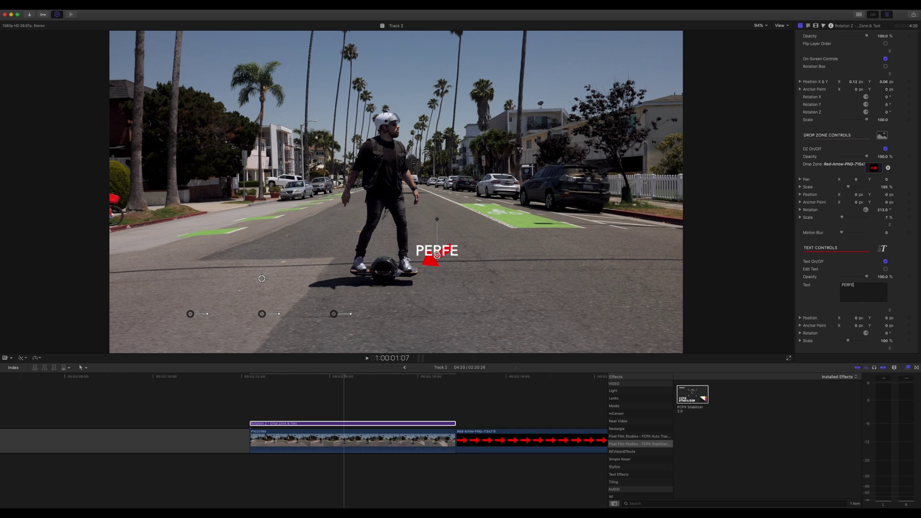
{"action": "type", "text": "LOCKED ON TRACKING"}
{"action": "mouse_move", "coordinate": [853, 318]}
{"action": "left_mouse_down"}
{"action": "mouse_move", "coordinate": [885, 320]}
{"action": "mouse_move", "coordinate": [852, 319]}
{"action": "left_mouse_up"}
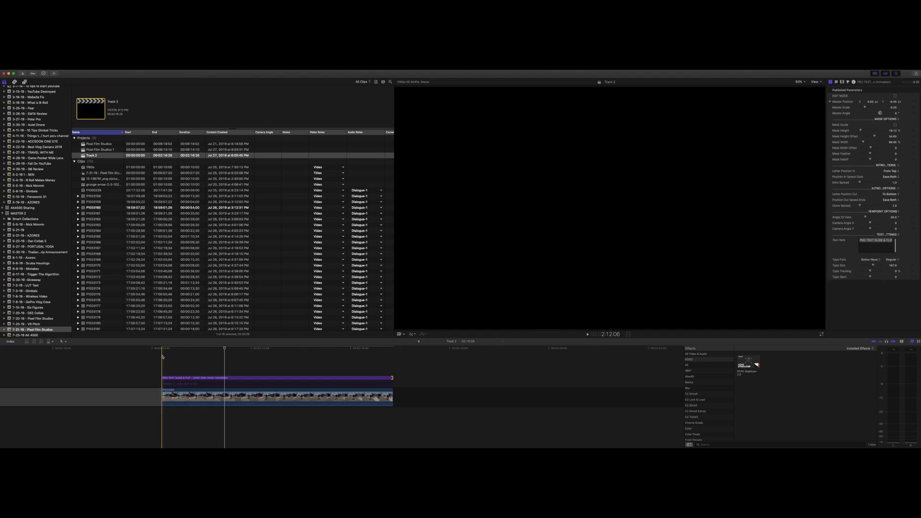
- Play the skateboard clip to preview the PRO TEXT SLIDE & FLIP title animation
{"action": "key", "text": "space"}
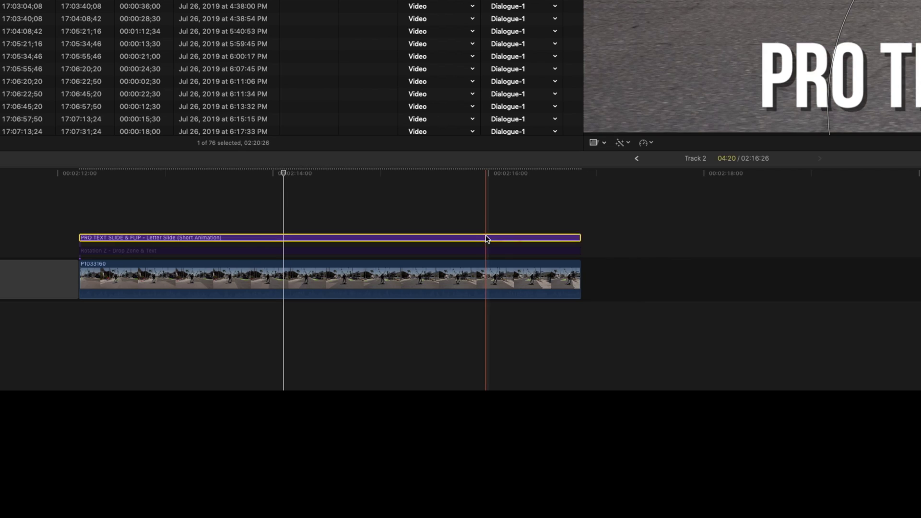
- Make the PRO TEXT SLIDE & FLIP title a compound clip and apply it to the drop zone
{"action": "right_click", "coordinate": [346, 375]}
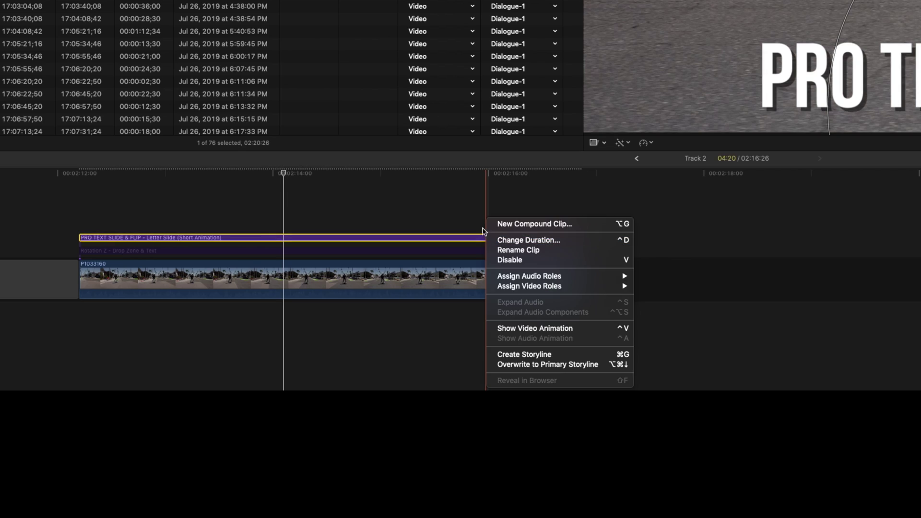
{"action": "left_click", "coordinate": [522, 224]}
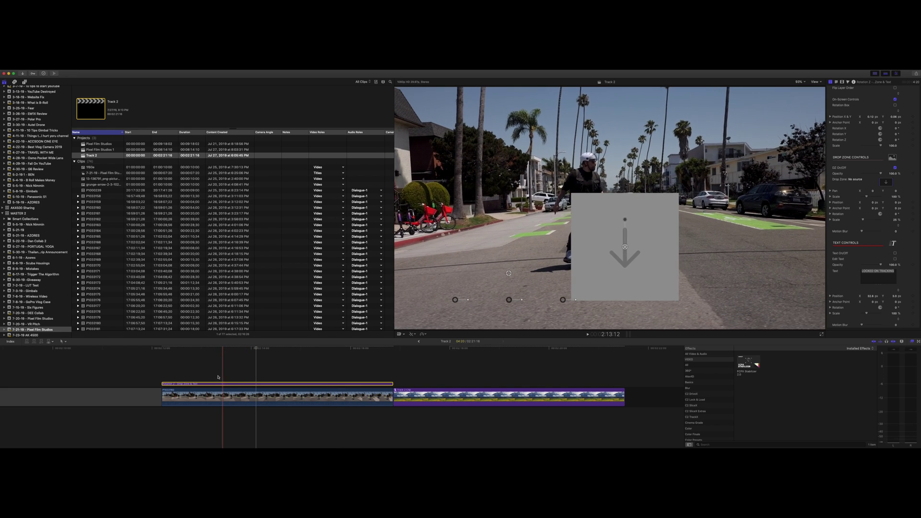
{"action": "left_click", "coordinate": [885, 182]}
{"action": "left_click", "coordinate": [808, 334]}
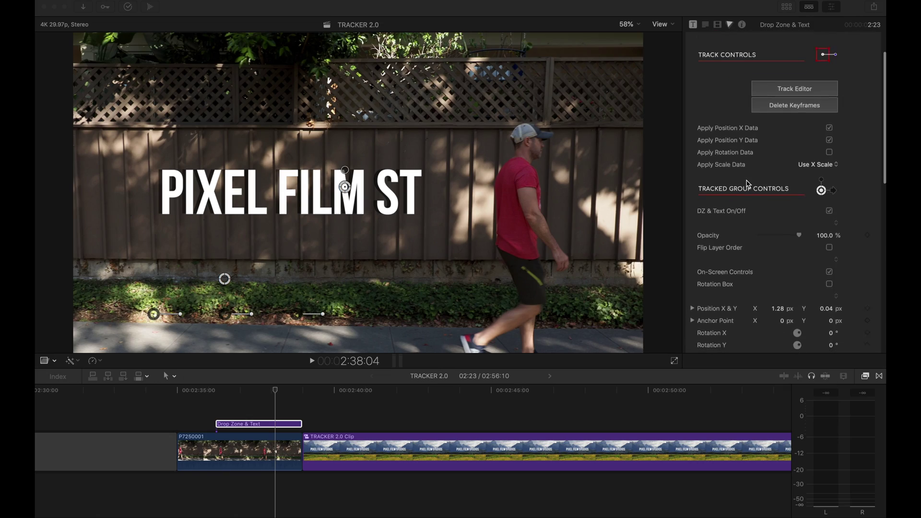
- Set the tracked title's Motion Blur to 3.0 and add a Text title over the waterfall clip
{"action": "scroll", "coordinate": [744, 173], "scroll_direction": "down", "scroll_amount": 10}
{"action": "scroll", "coordinate": [747, 176], "scroll_direction": "down", "scroll_amount": 3}
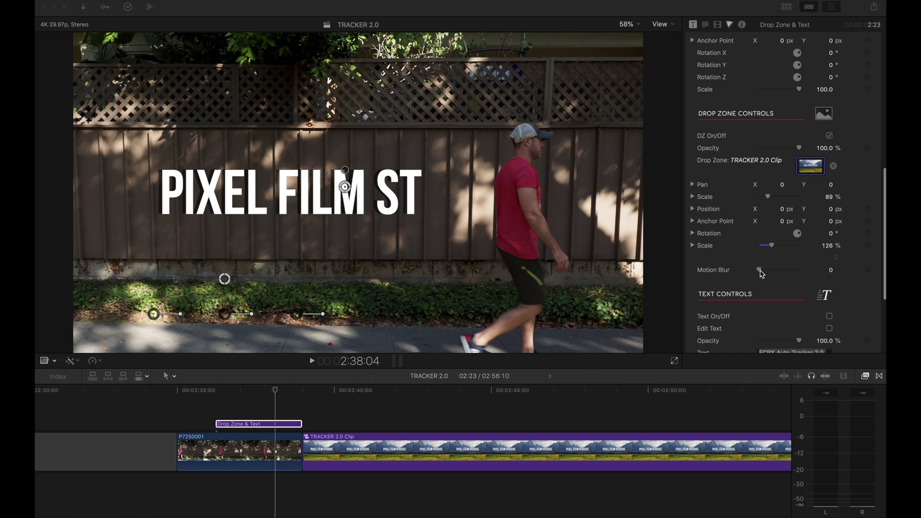
{"action": "left_click_drag", "start_coordinate": [760, 271], "coordinate": [815, 275]}
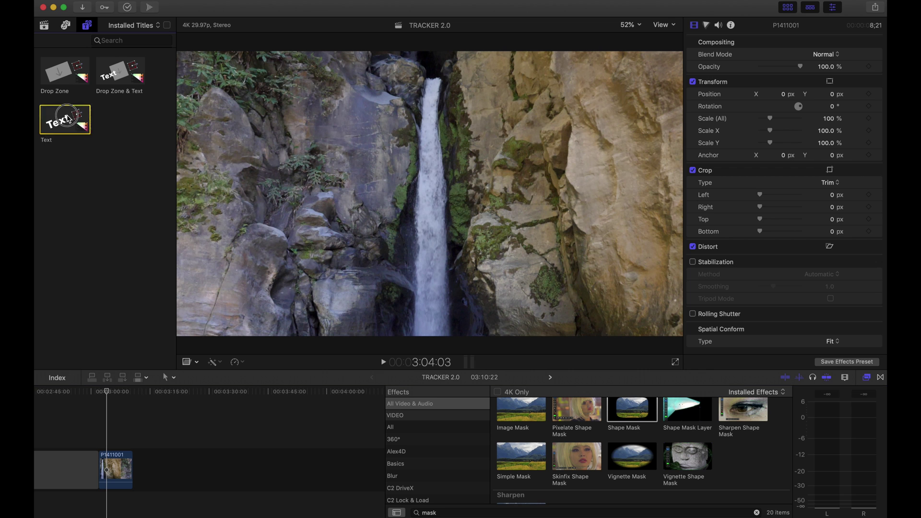
{"action": "left_click_drag", "start_coordinate": [65, 118], "coordinate": [100, 442]}
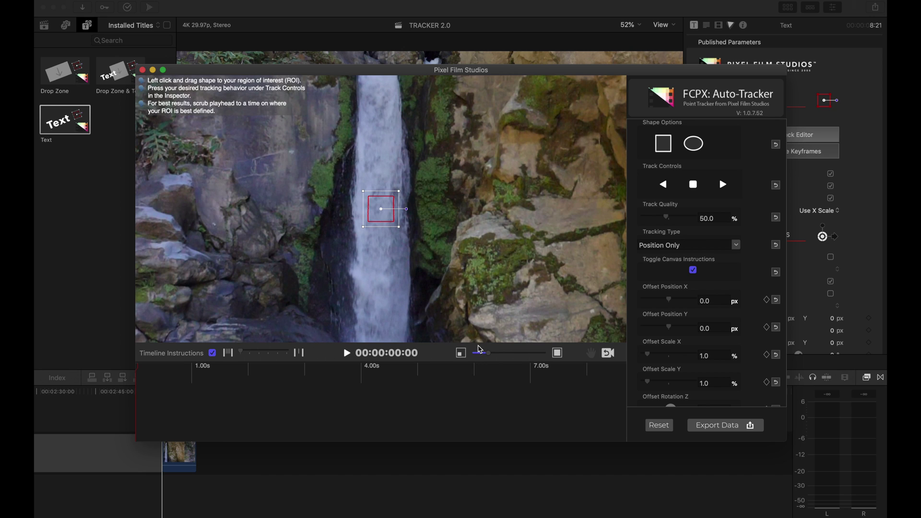
- Zoom out the tracker view and track the rock beside the waterfall forward through the clip
{"action": "left_click", "coordinate": [480, 352]}
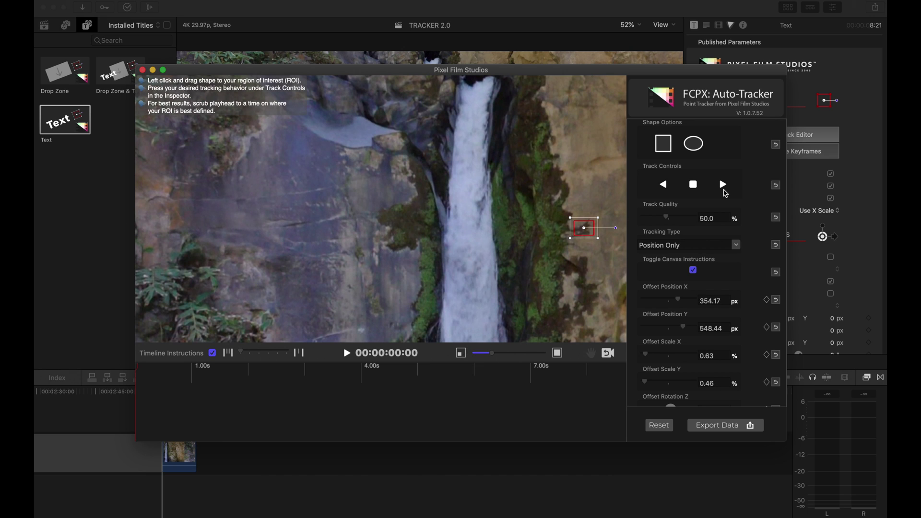
{"action": "left_click", "coordinate": [722, 185]}
{"action": "left_click", "coordinate": [479, 354]}
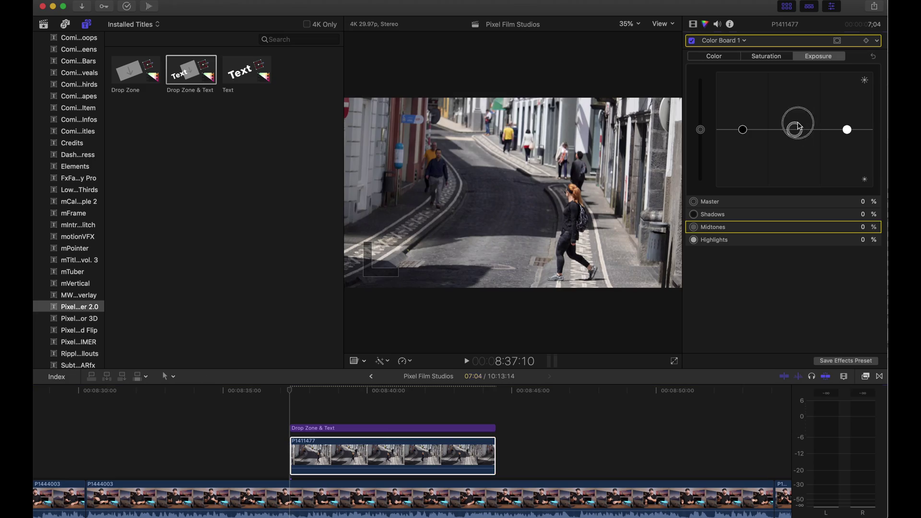
- Adjust the street clip's Color Board exposure pucks, lowering Midtones to -77%
{"action": "left_click_drag", "start_coordinate": [795, 129], "coordinate": [795, 120]}
{"action": "left_click_drag", "start_coordinate": [742, 129], "coordinate": [742, 149]}
{"action": "left_click_drag", "start_coordinate": [847, 130], "coordinate": [847, 71]}
{"action": "left_click_drag", "start_coordinate": [795, 120], "coordinate": [794, 174]}
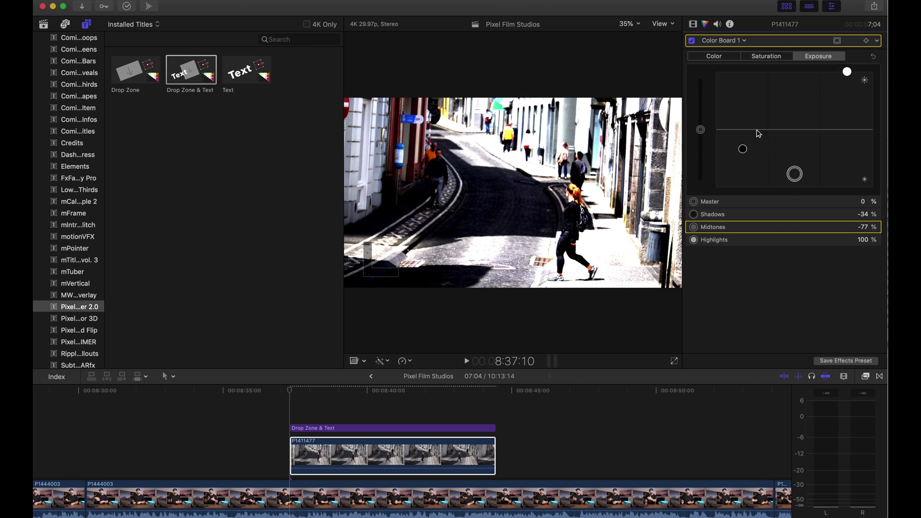
- Track the walking woman's head forward with an ellipse region for the Drop Zone & Text title
{"action": "left_click", "coordinate": [693, 24]}
{"action": "left_click", "coordinate": [310, 427]}
{"action": "left_click", "coordinate": [693, 23]}
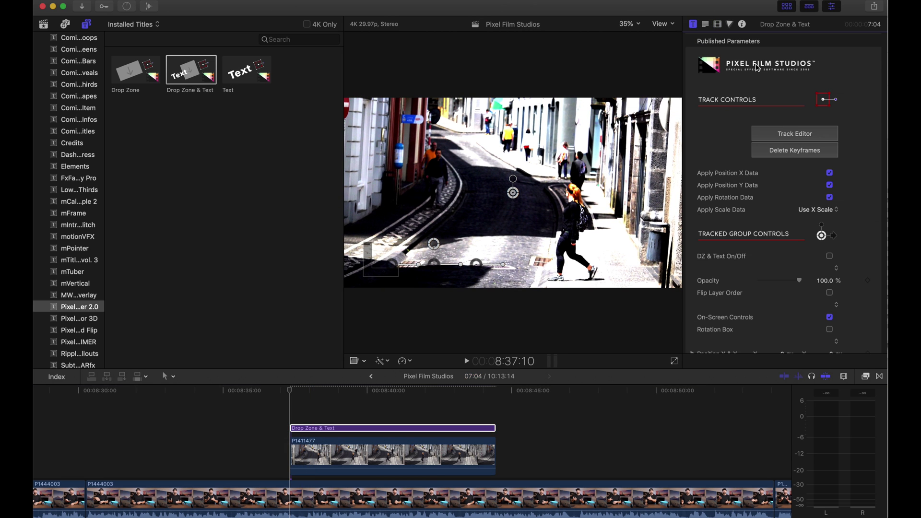
{"action": "left_click", "coordinate": [810, 133]}
{"action": "left_click", "coordinate": [692, 143]}
{"action": "left_click", "coordinate": [723, 184]}
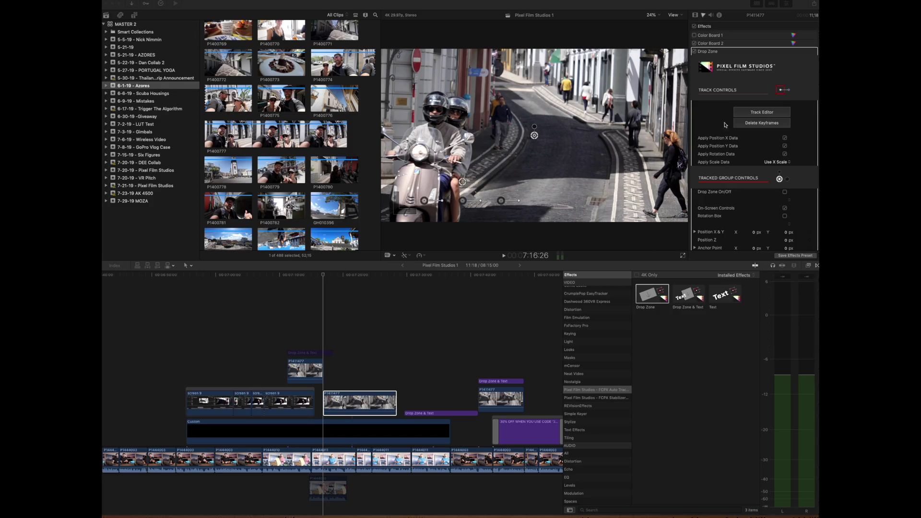
- Open the Auto-Tracker editor and track the walking woman's head
{"action": "left_click", "coordinate": [761, 111]}
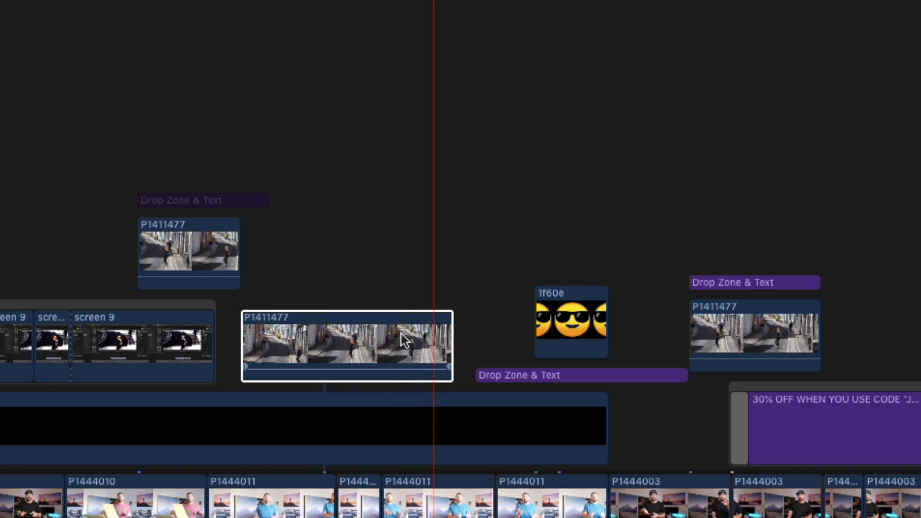
- Retime the P1411477 street clip to Fast 4x
{"action": "key", "text": "super+r"}
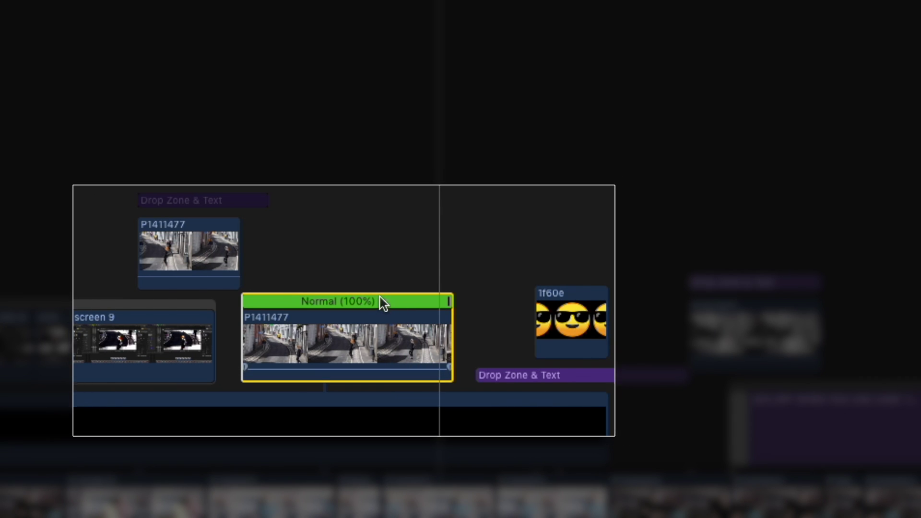
{"action": "left_click", "coordinate": [383, 301]}
{"action": "mouse_move", "coordinate": [416, 334]}
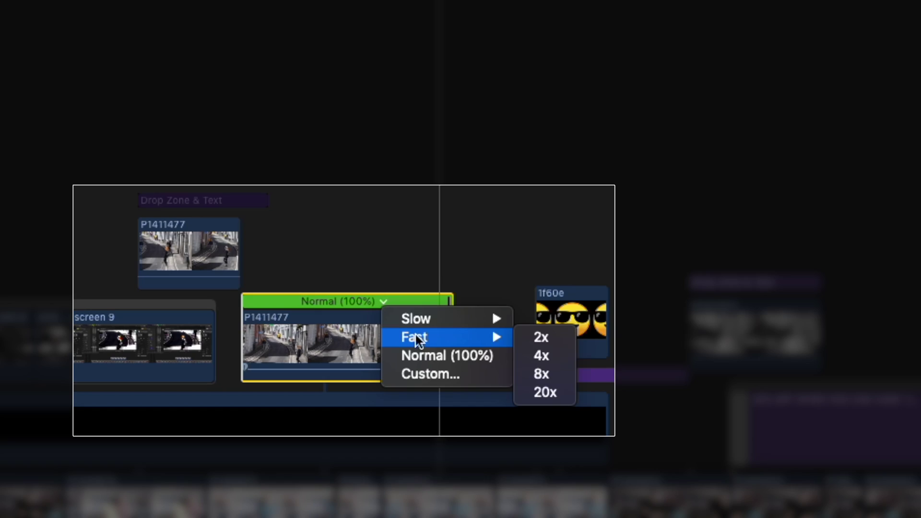
{"action": "left_click", "coordinate": [531, 357]}
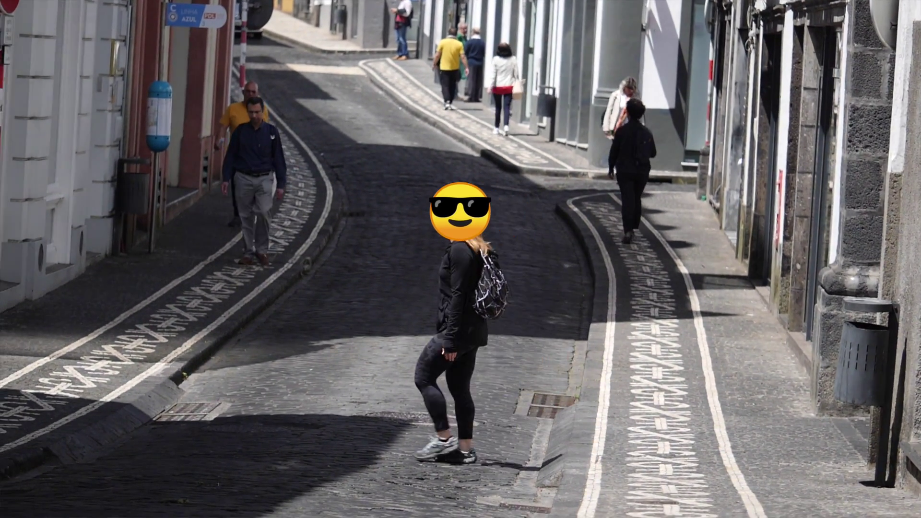